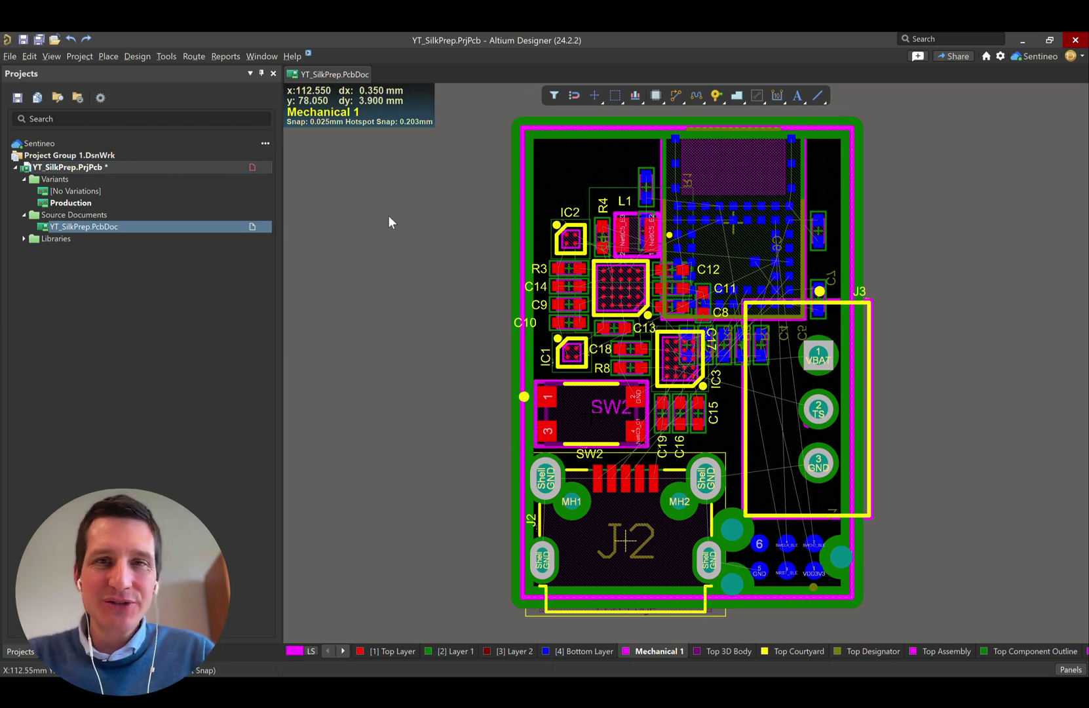
Bring up the YT_SilkPrep board as a rendered 3D view to inspect its silkscreen.
{"action": "key", "text": "t"}
{"action": "key", "text": "k"}
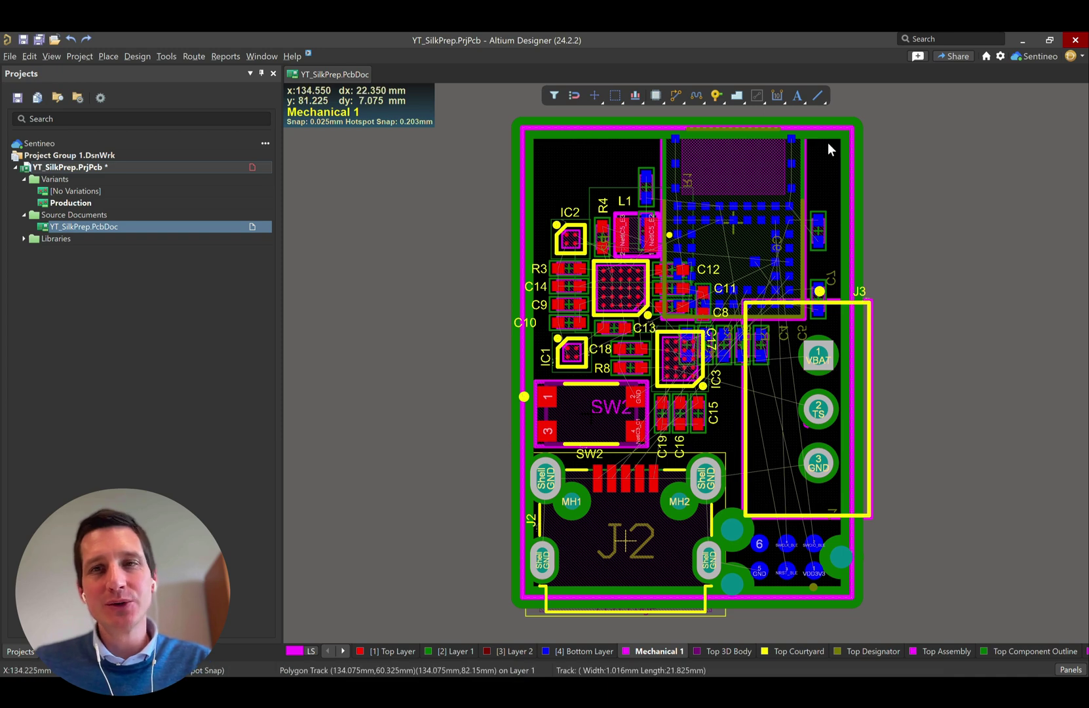
{"action": "left_click", "coordinate": [580, 582]}
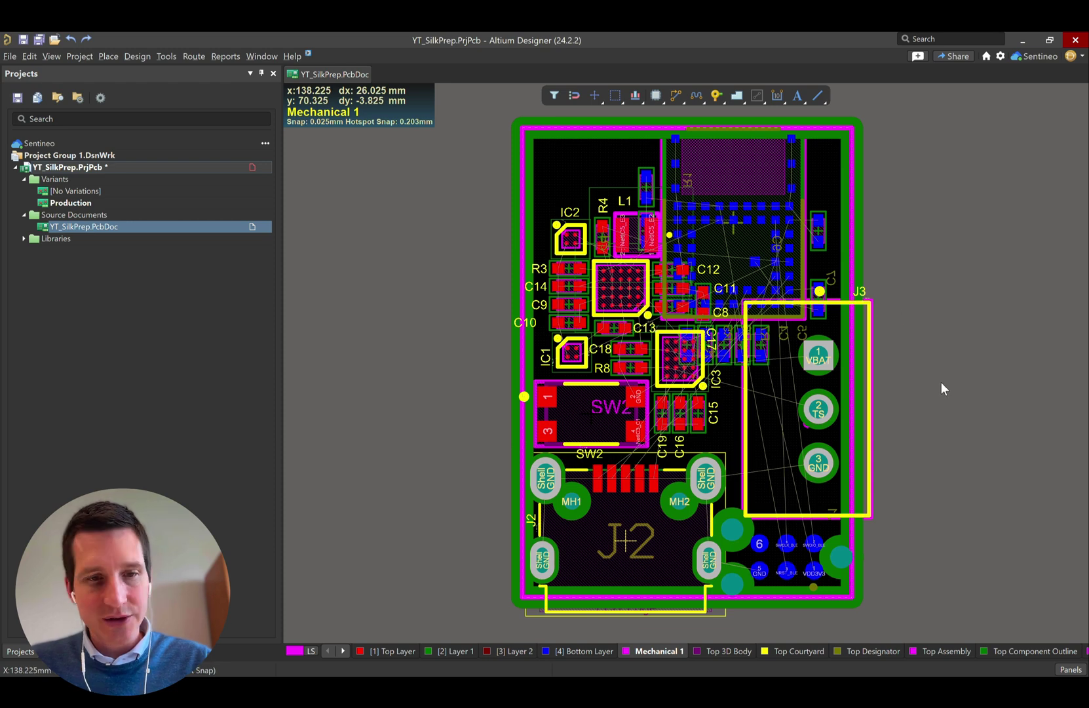
View the board in 3D, zoom in and out, then return to the 2D layer view.
{"action": "key", "text": "3"}
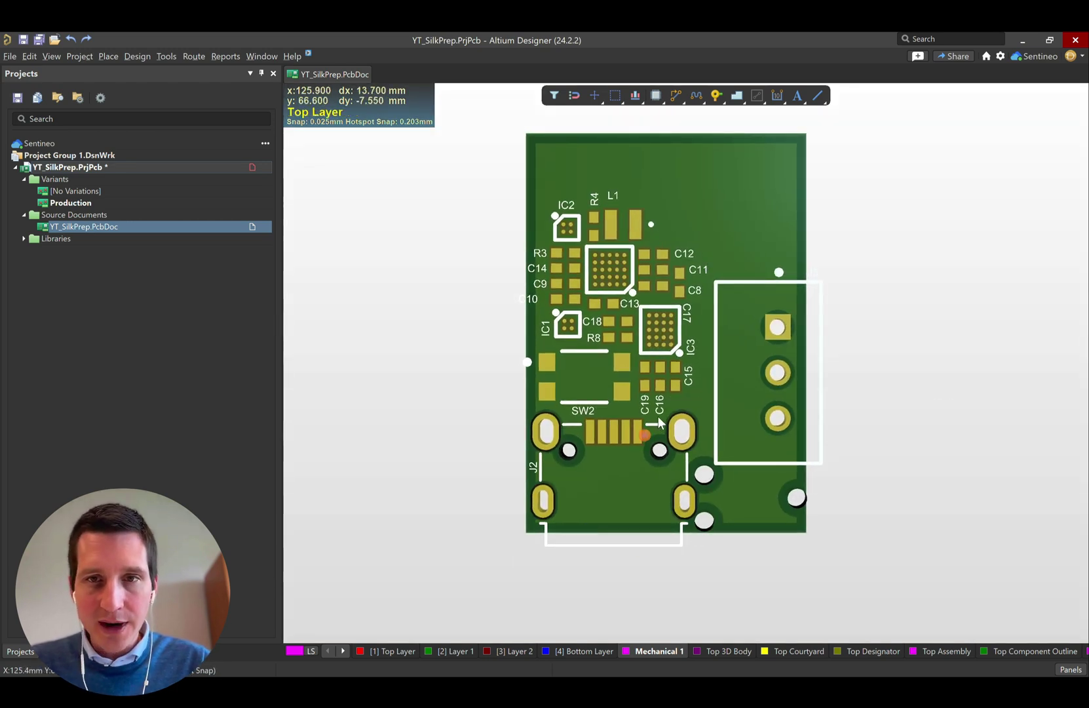
{"action": "scroll", "coordinate": [659, 416], "scroll_direction": "up", "scroll_amount": 1, "text": "ctrl"}
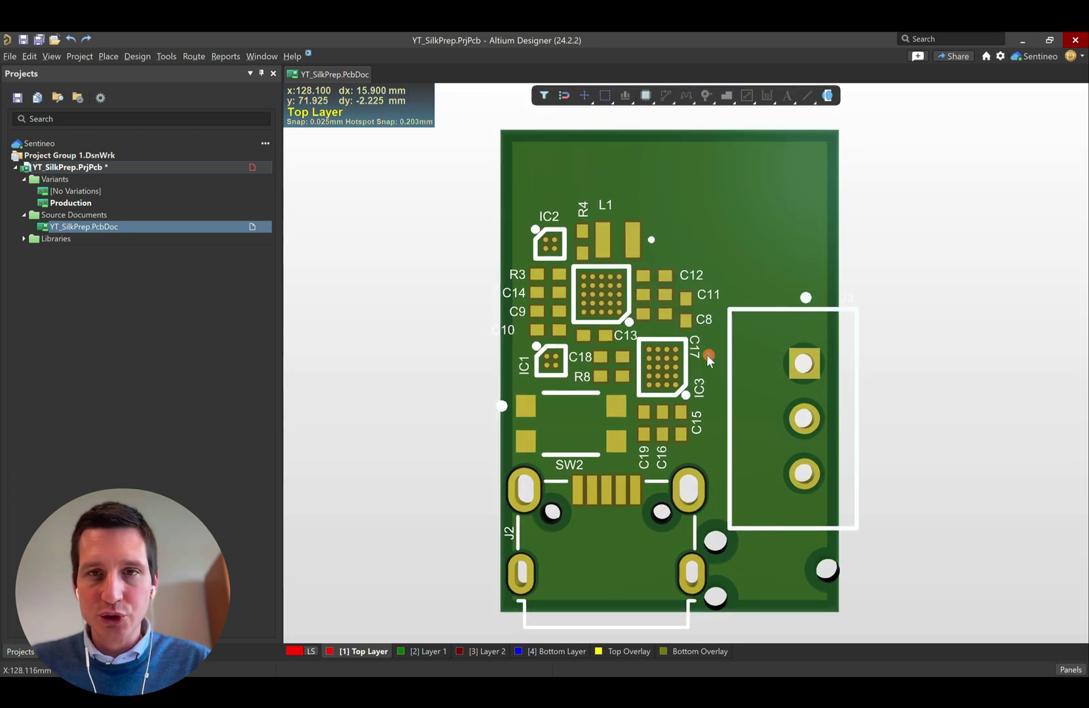
{"action": "scroll", "coordinate": [715, 385], "scroll_direction": "down", "scroll_amount": 1, "text": "ctrl"}
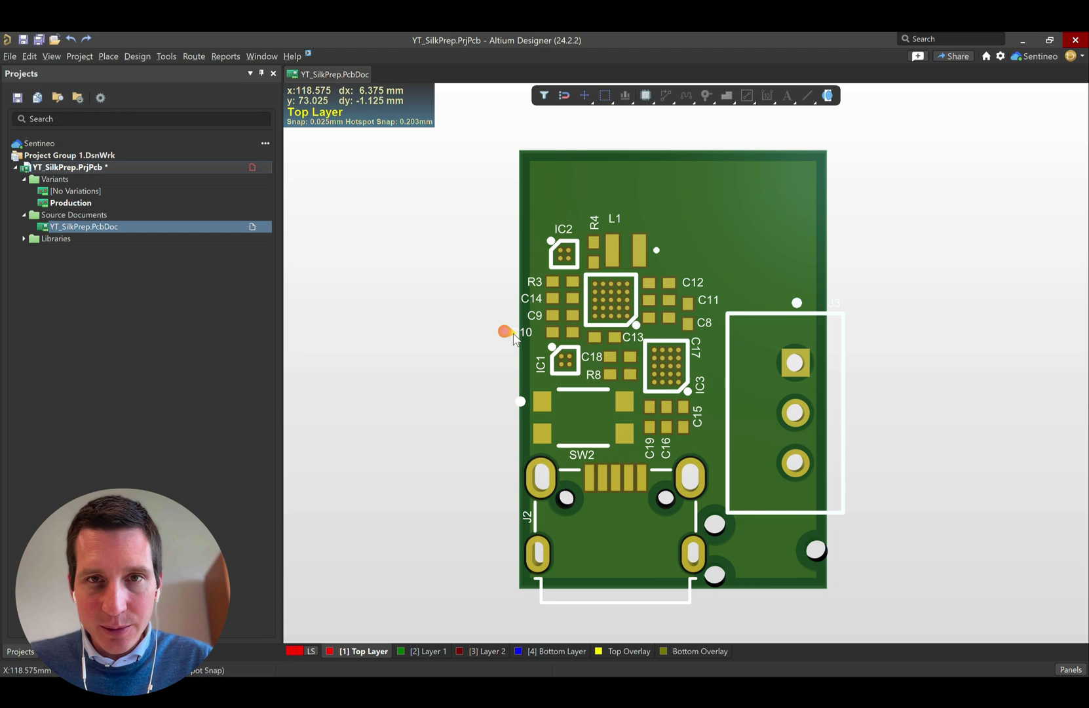
{"action": "key", "text": "2"}
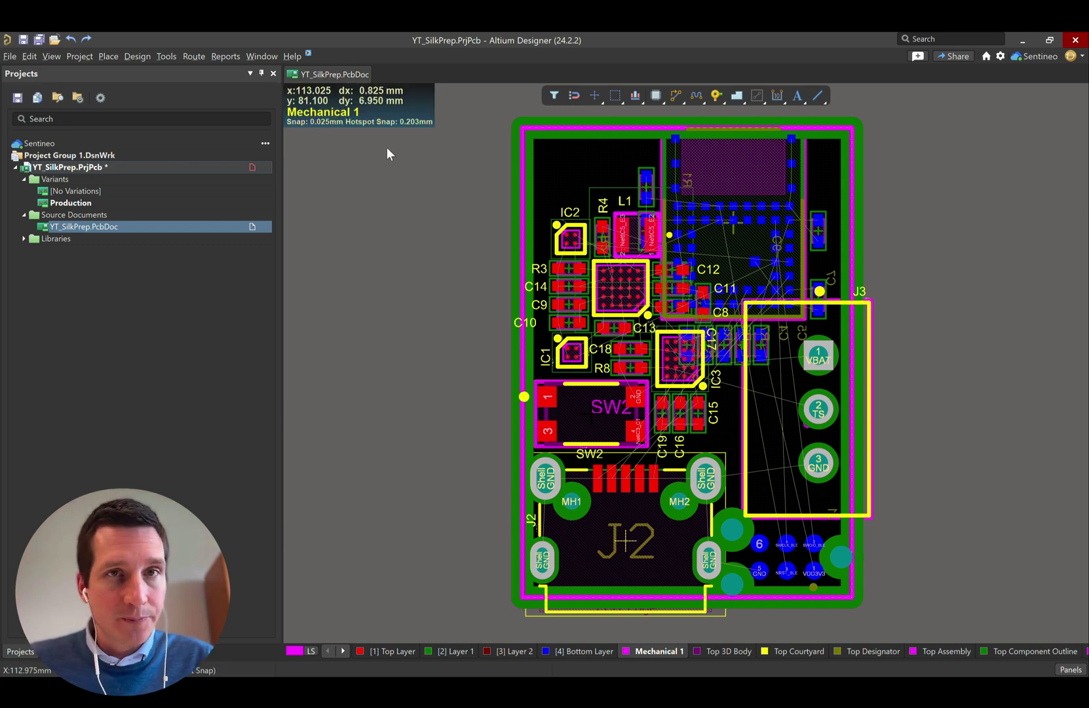
Apply Silkscreen Preparation using design rules and a 0.15mm minimum remaining length.
{"action": "left_click", "coordinate": [174, 59]}
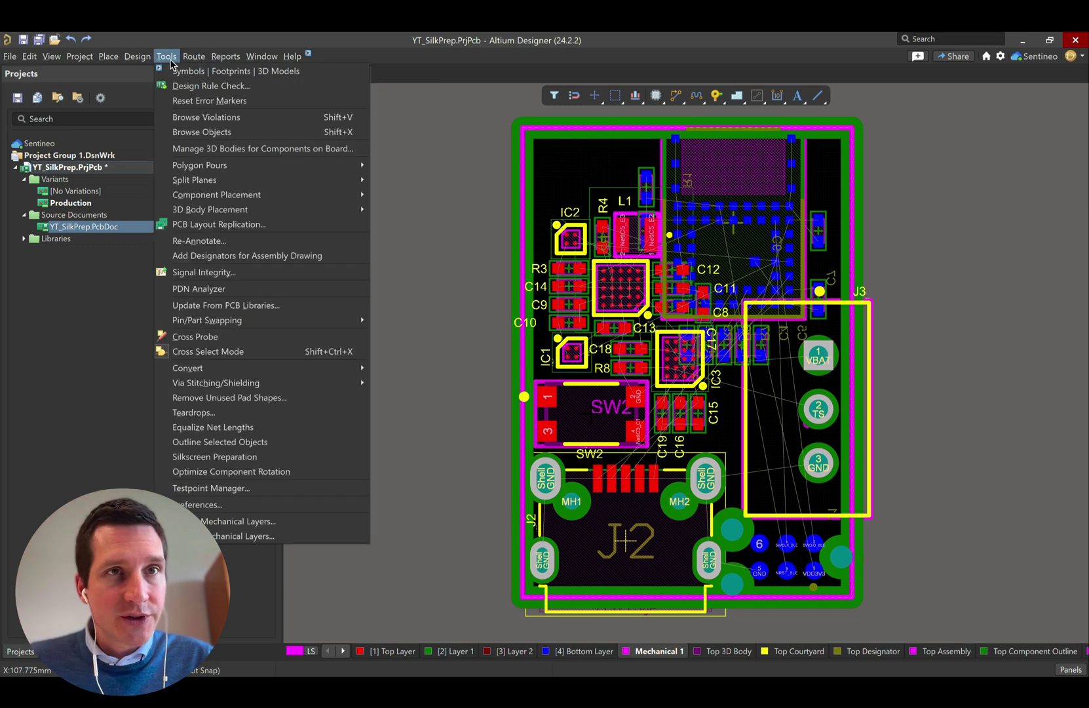
{"action": "left_click", "coordinate": [231, 458]}
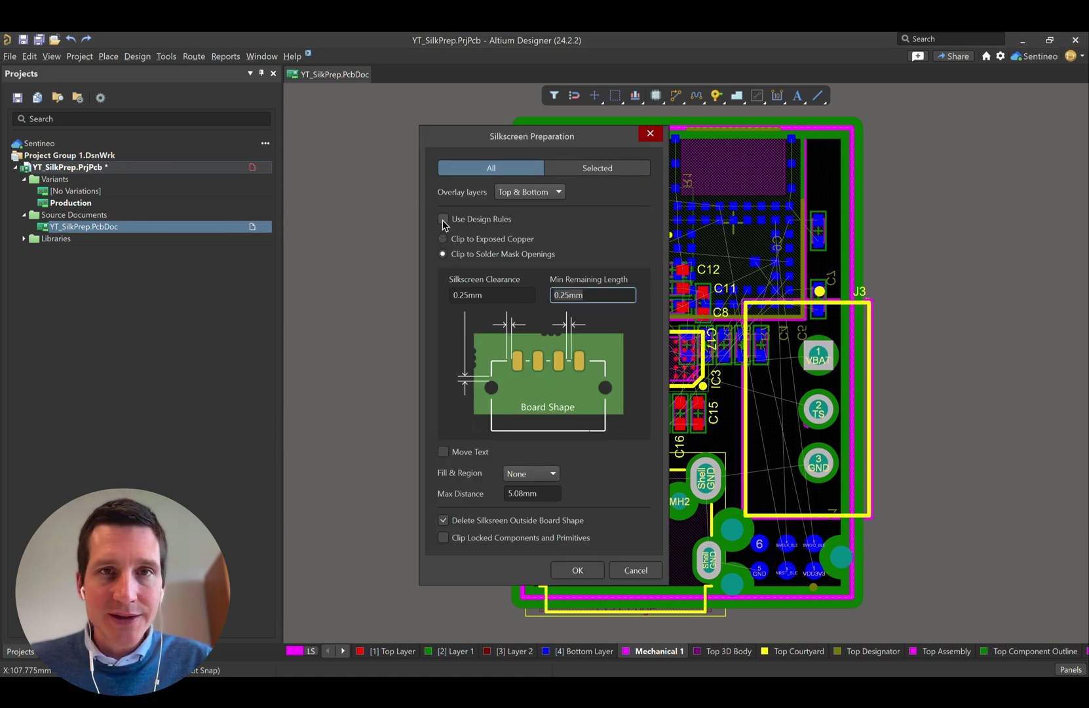
{"action": "left_click", "coordinate": [443, 221]}
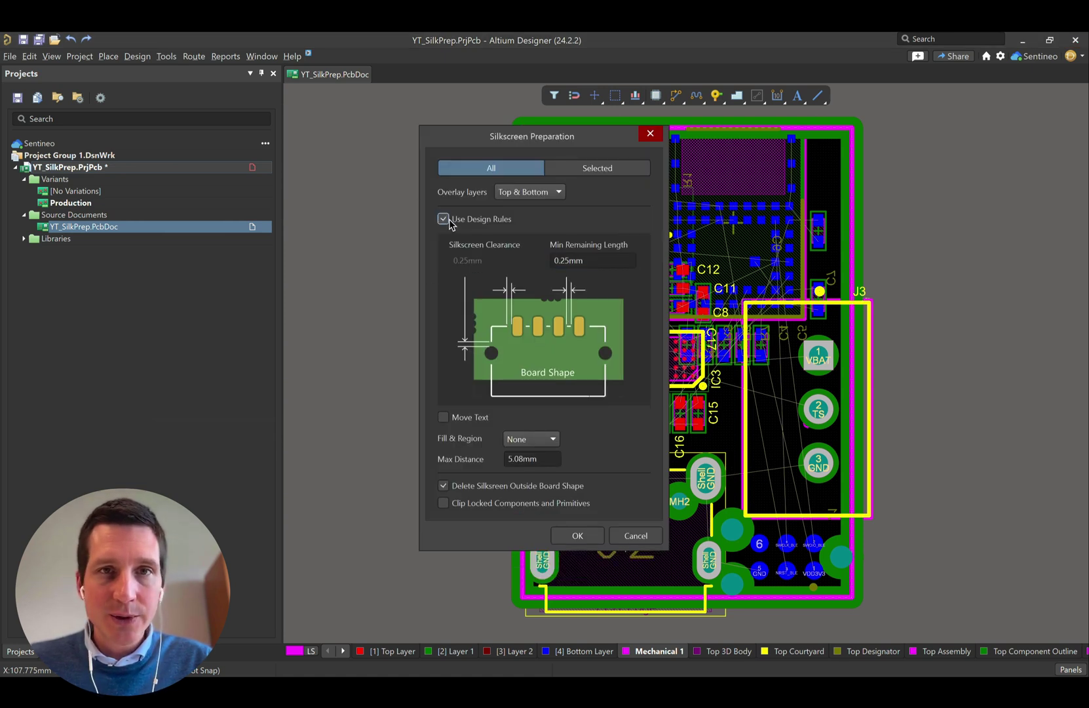
{"action": "left_click", "coordinate": [563, 260]}
{"action": "key", "text": "BackSpace"}
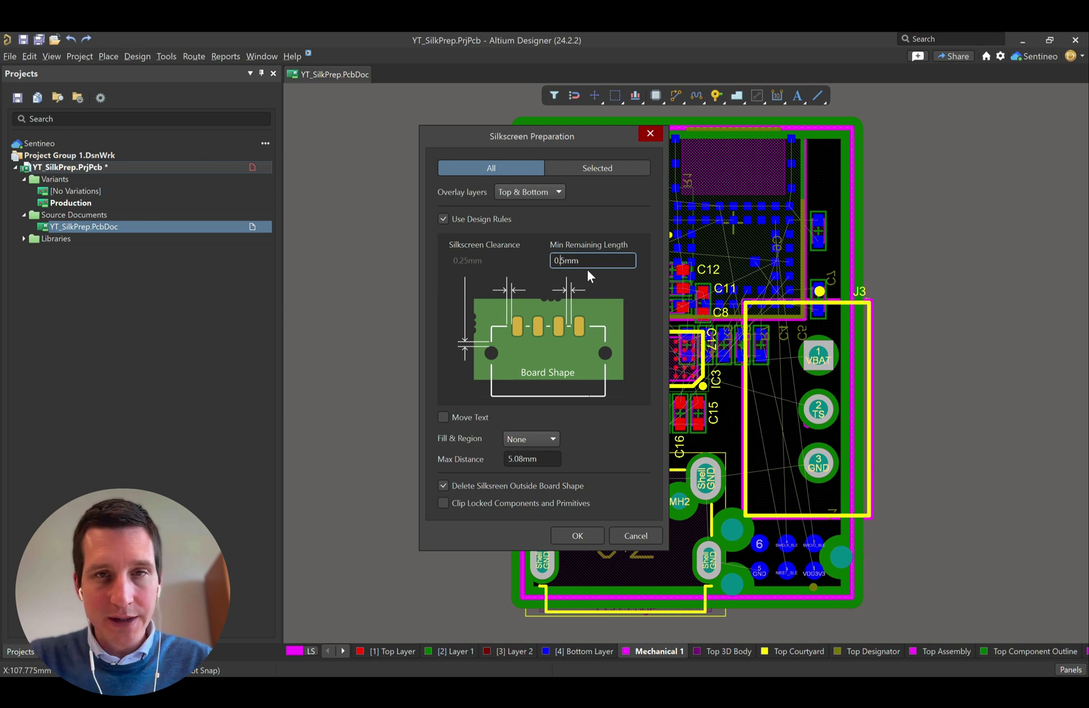
{"action": "type", "text": "1"}
{"action": "key", "text": "Tab"}
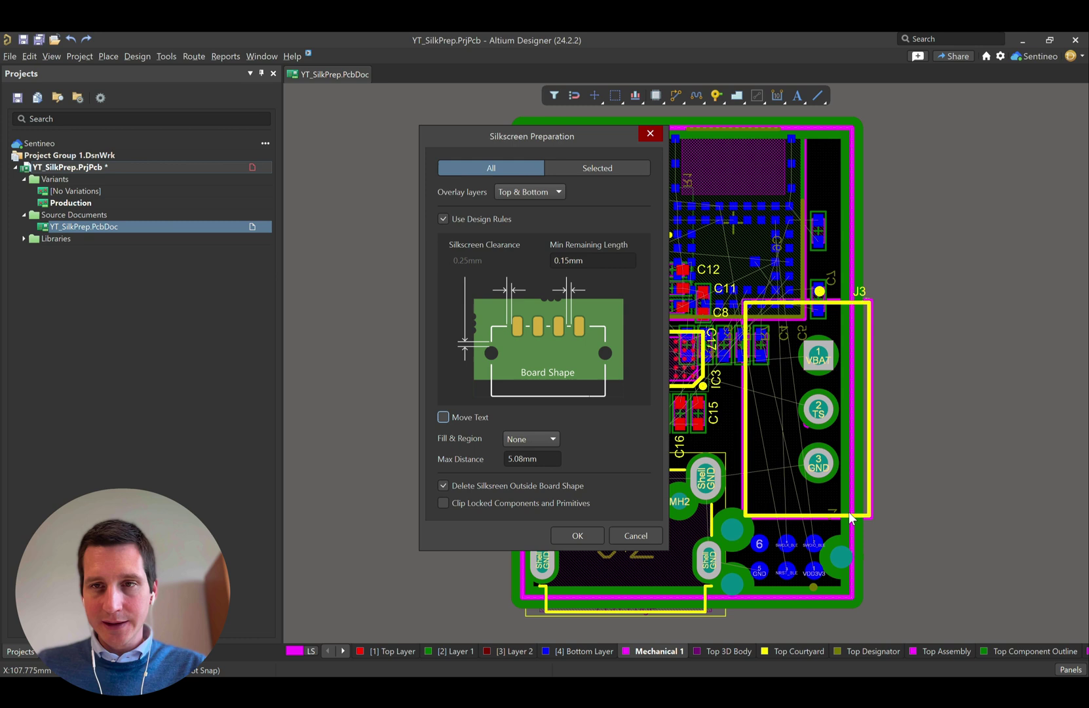
{"action": "left_click", "coordinate": [581, 536]}
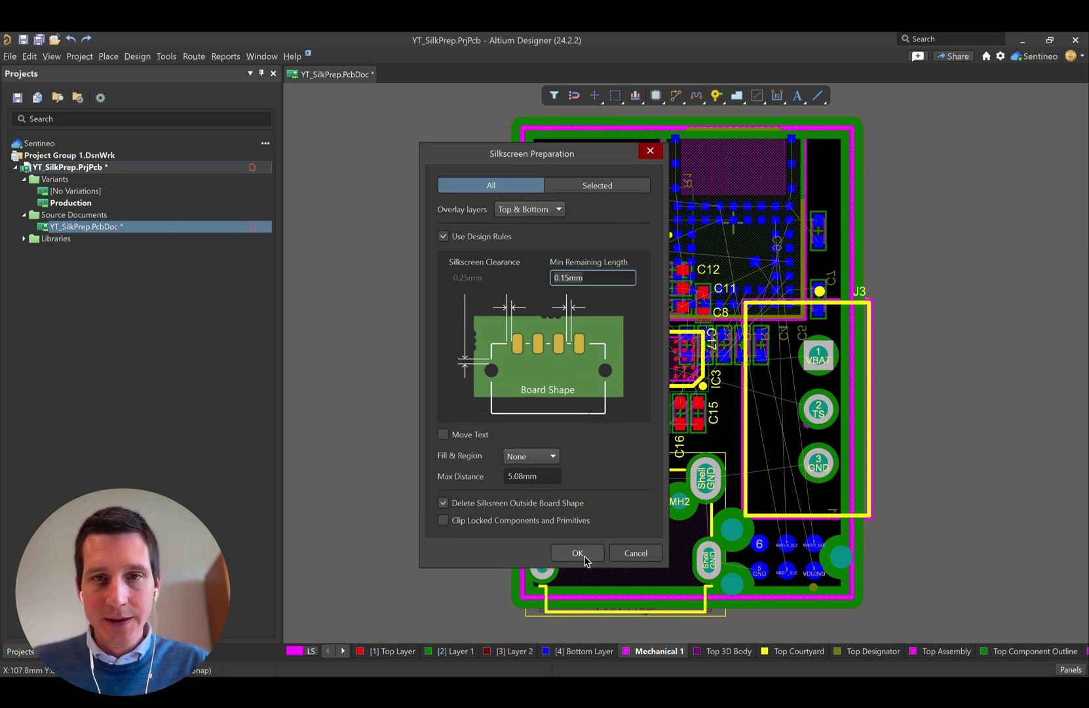
Run the 0.15mm silkscreen clipping, then reopen Silkscreen Preparation with Move Text enabled.
{"action": "left_click", "coordinate": [582, 554]}
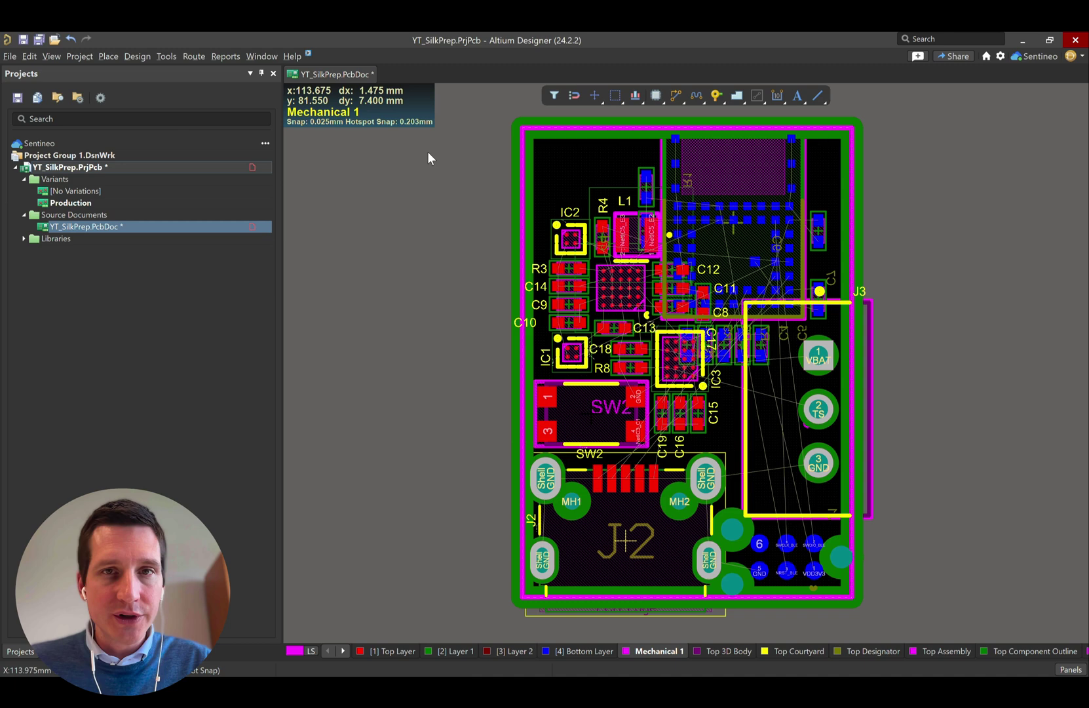
{"action": "left_click", "coordinate": [172, 56]}
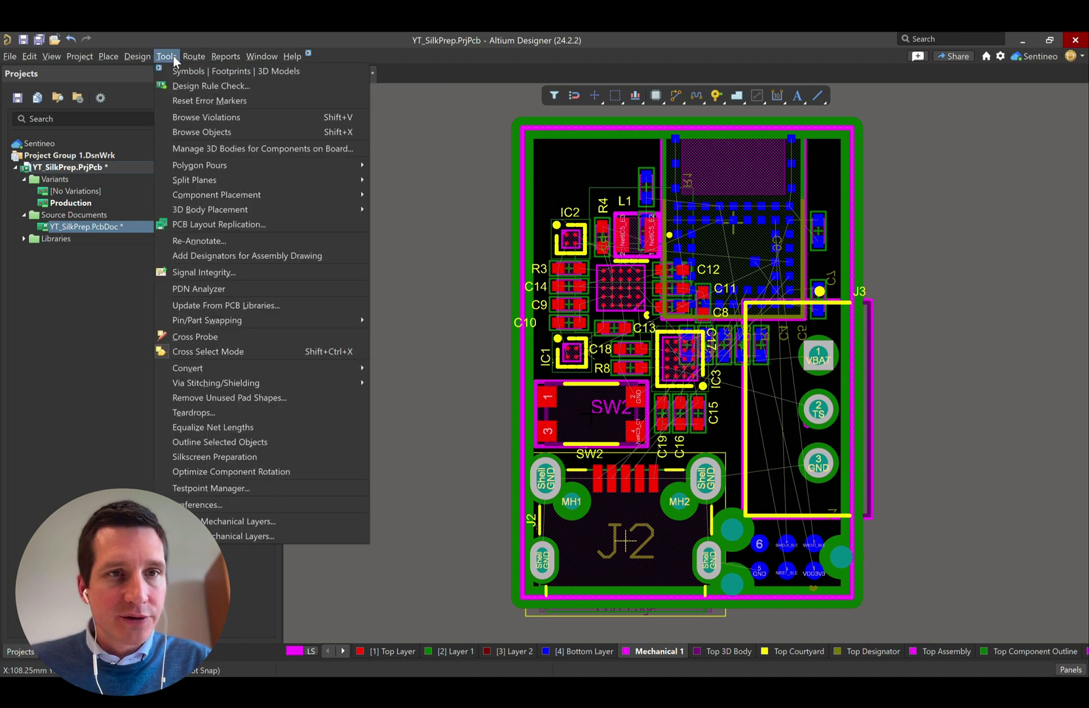
{"action": "left_click", "coordinate": [270, 456]}
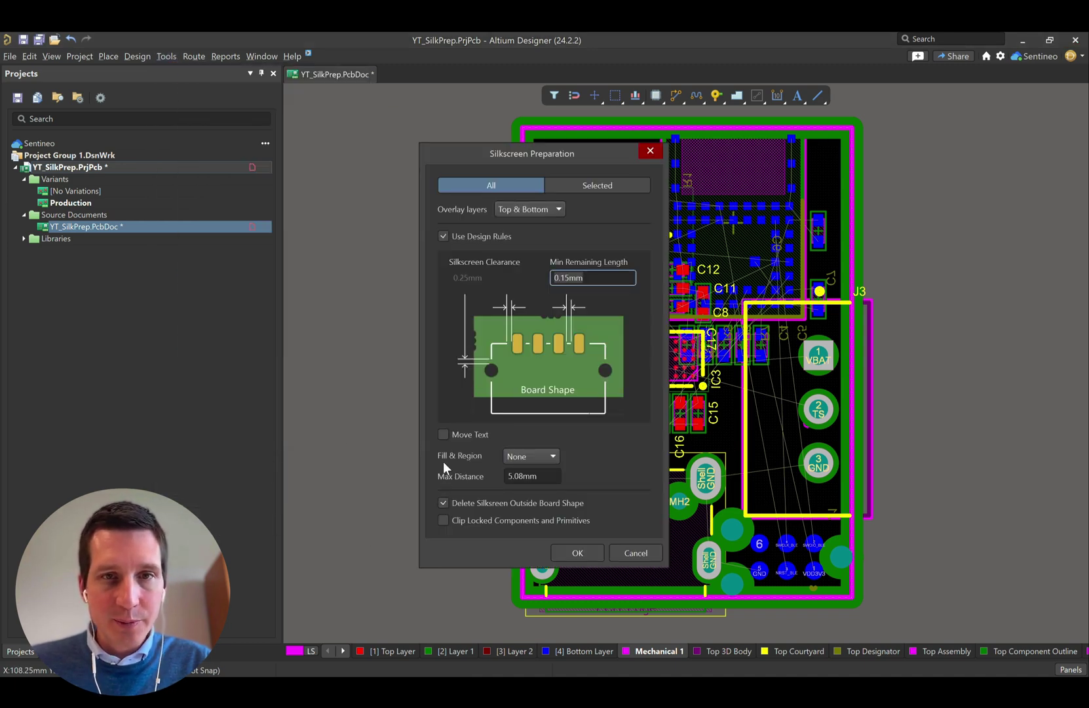
{"action": "left_click", "coordinate": [443, 435]}
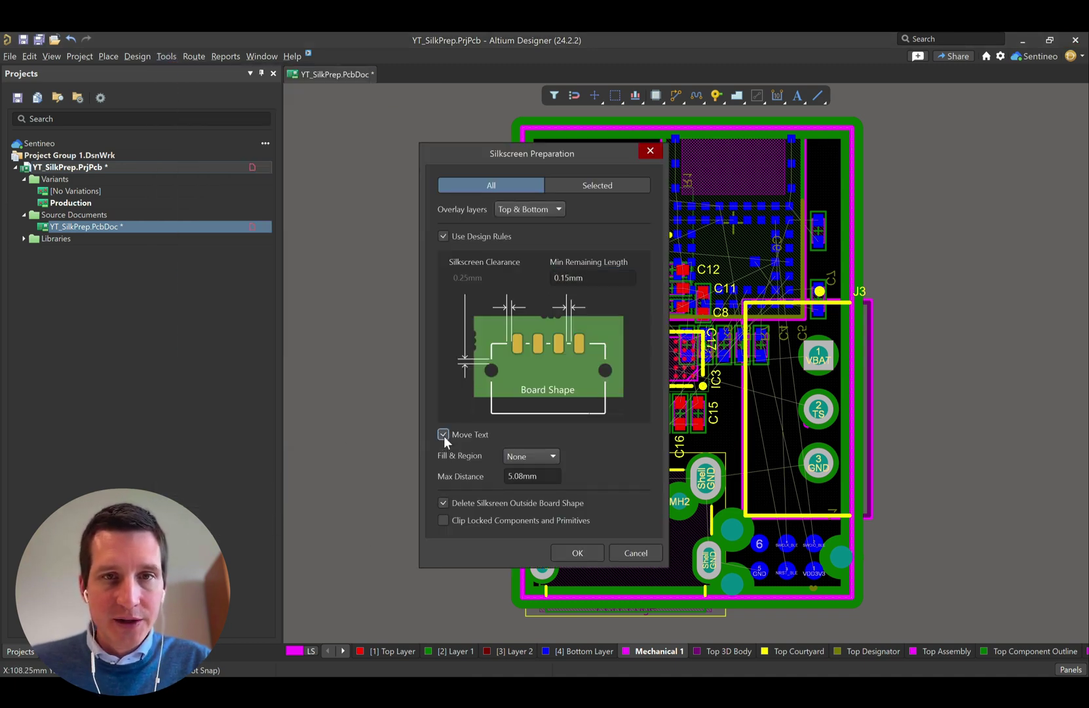
Run the cleanup with Move Text enabled, check the board in 3D, and return to 2D.
{"action": "left_click", "coordinate": [576, 554]}
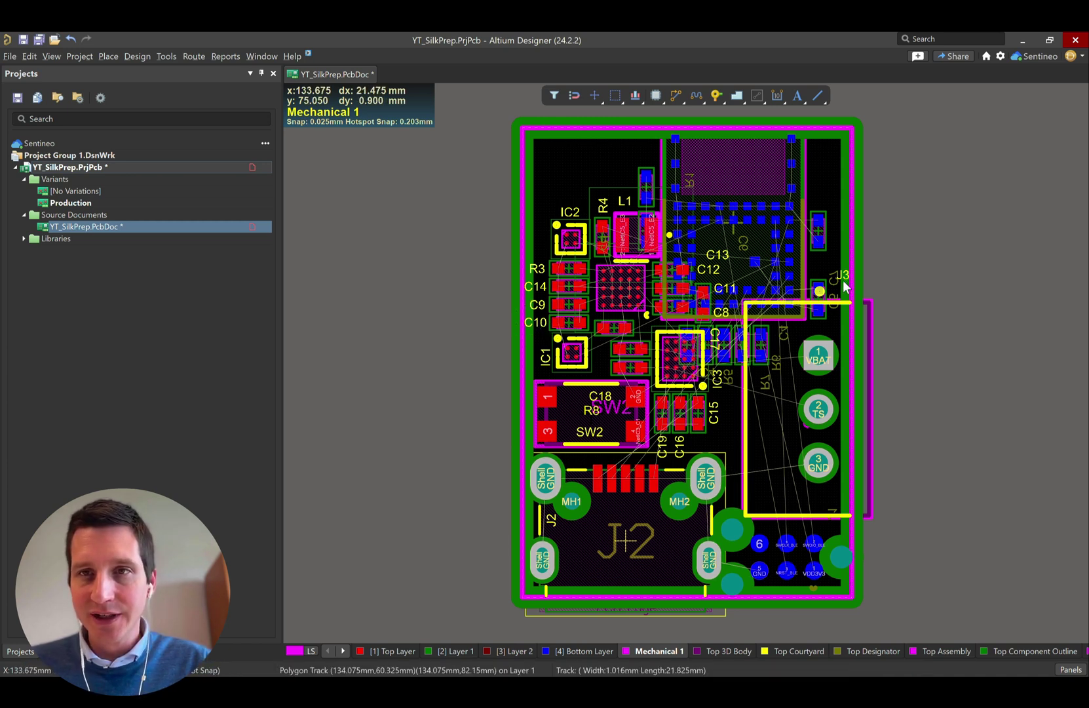
{"action": "left_click", "coordinate": [941, 314]}
{"action": "key", "text": "3"}
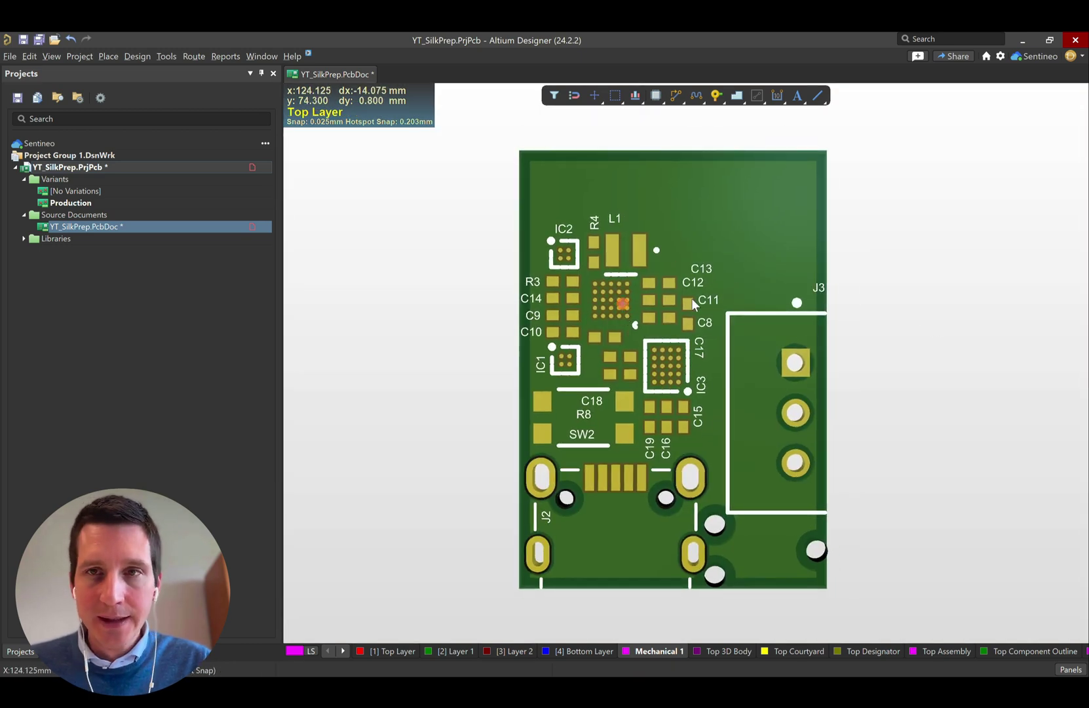
{"action": "key", "text": "2"}
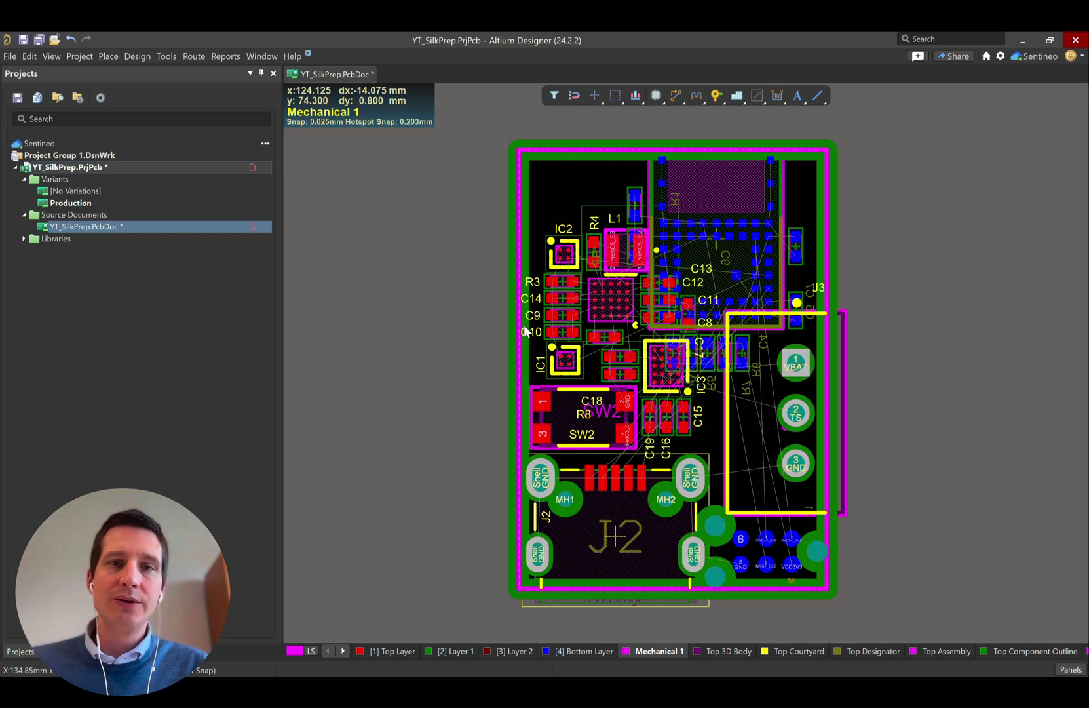
{"action": "scroll", "coordinate": [478, 458], "scroll_direction": "up", "scroll_amount": 1, "text": "ctrl"}
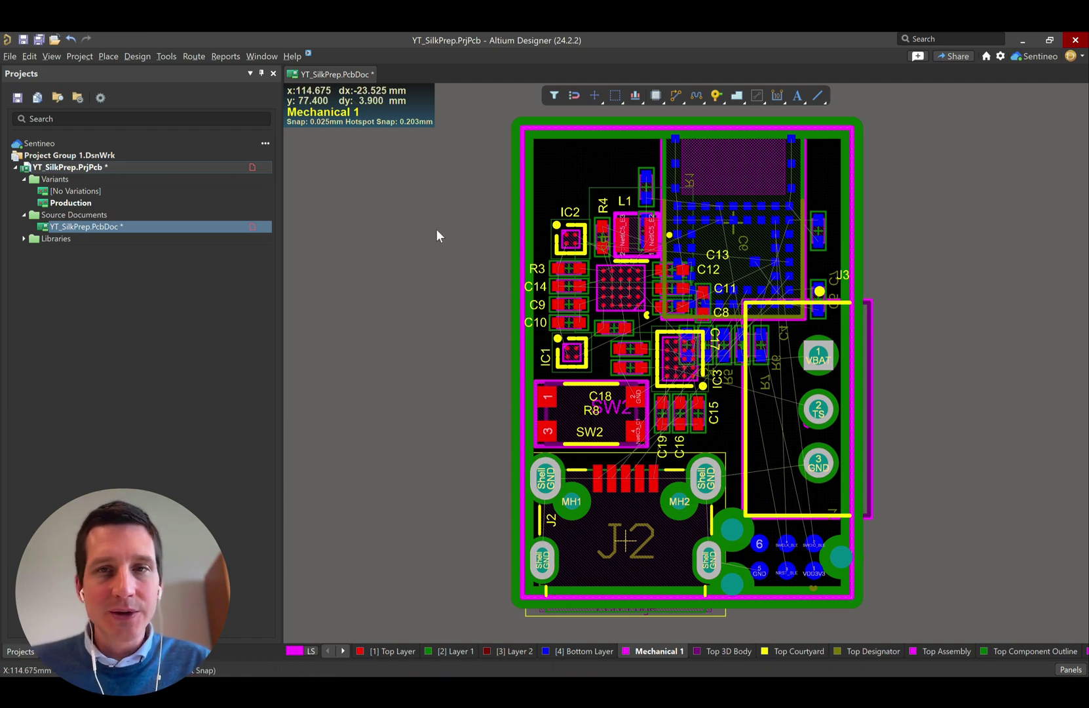
Rerun Silkscreen Preparation with a 0.5mm minimum remaining length and Move Text off.
{"action": "left_click", "coordinate": [165, 57]}
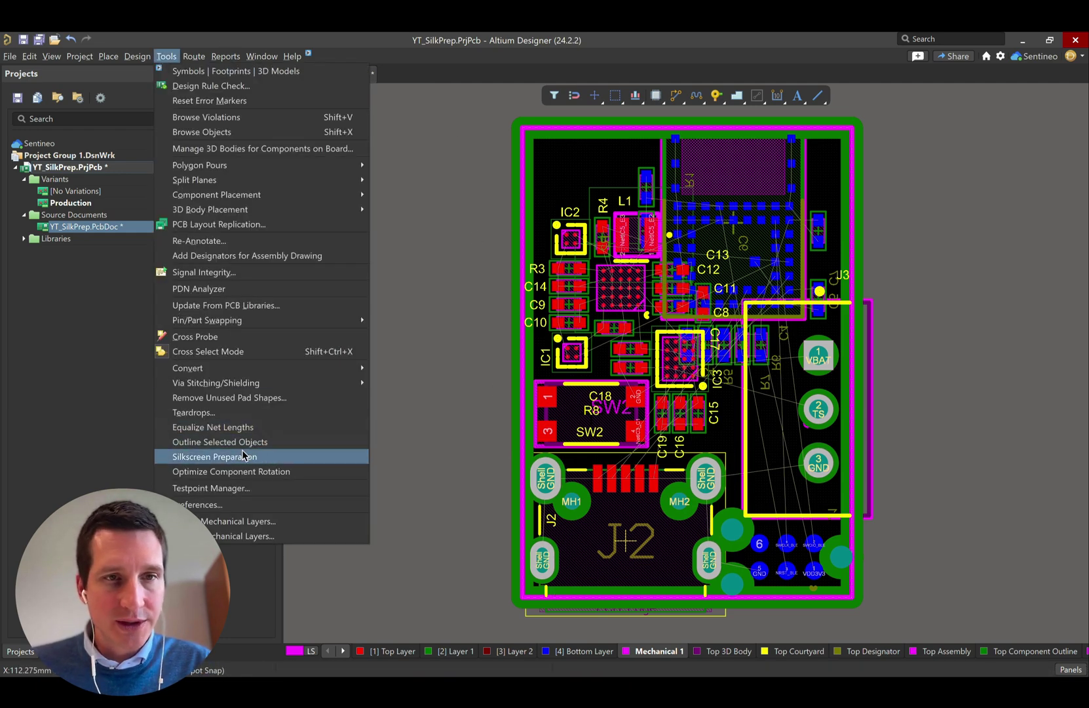
{"action": "left_click", "coordinate": [245, 453]}
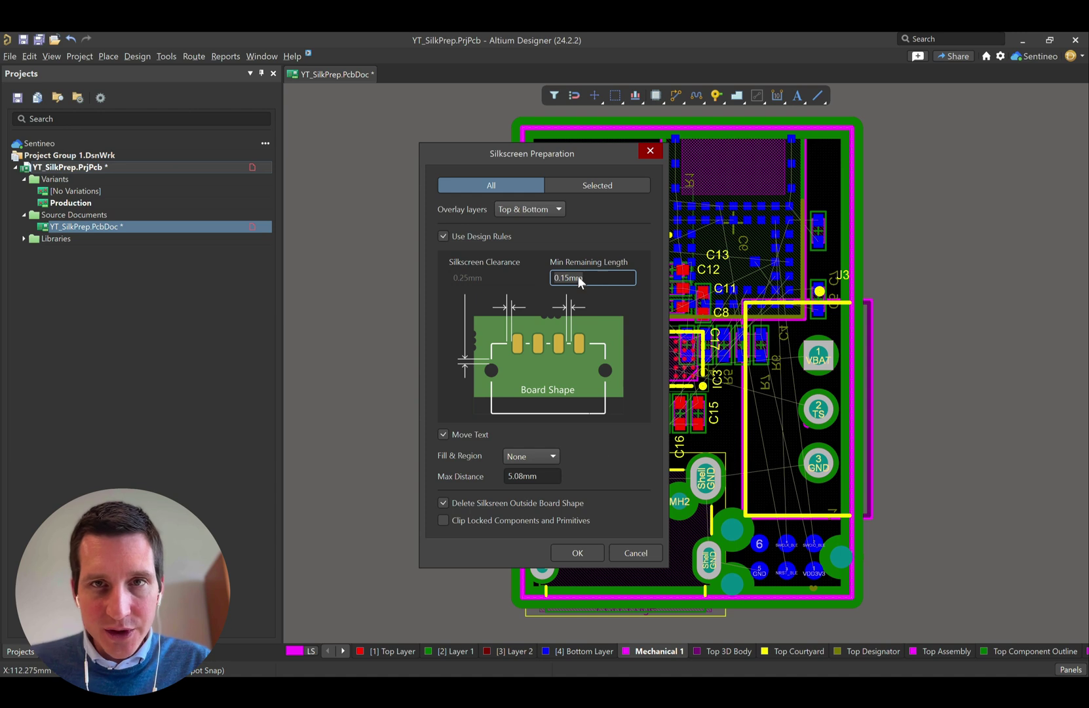
{"action": "key", "text": "BackSpace"}
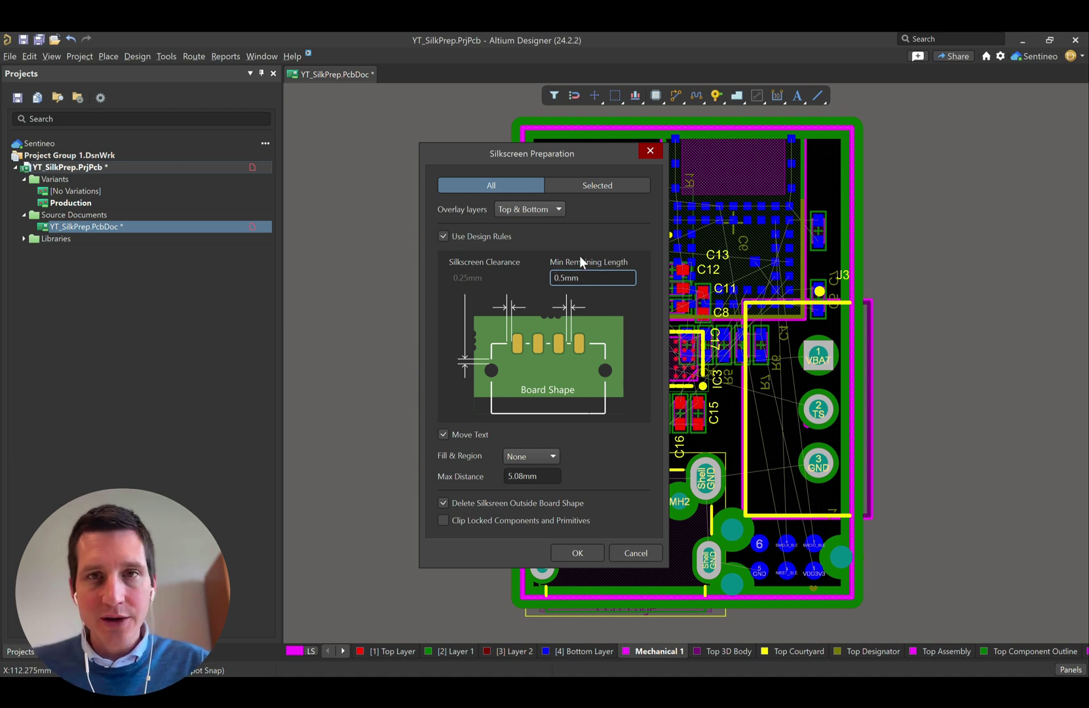
{"action": "left_click", "coordinate": [443, 432]}
{"action": "left_click", "coordinate": [577, 552]}
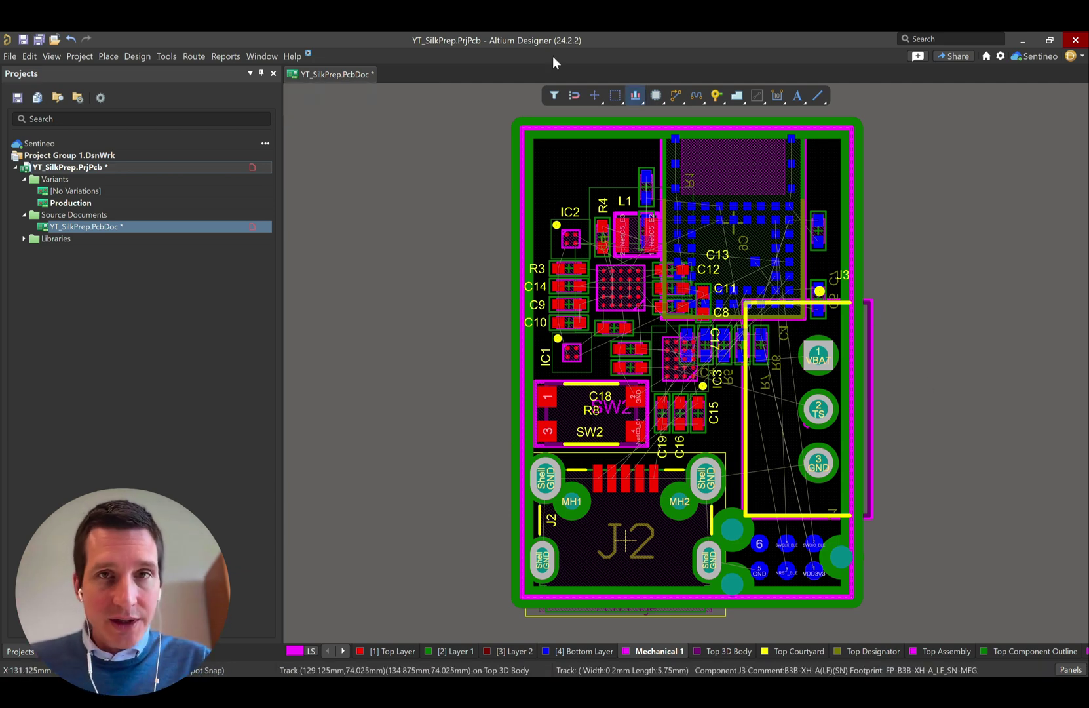
Restore the unclipped outlines, then rerun Silkscreen Preparation without design rules at 0.25mm clearance.
{"action": "left_click", "coordinate": [164, 58]}
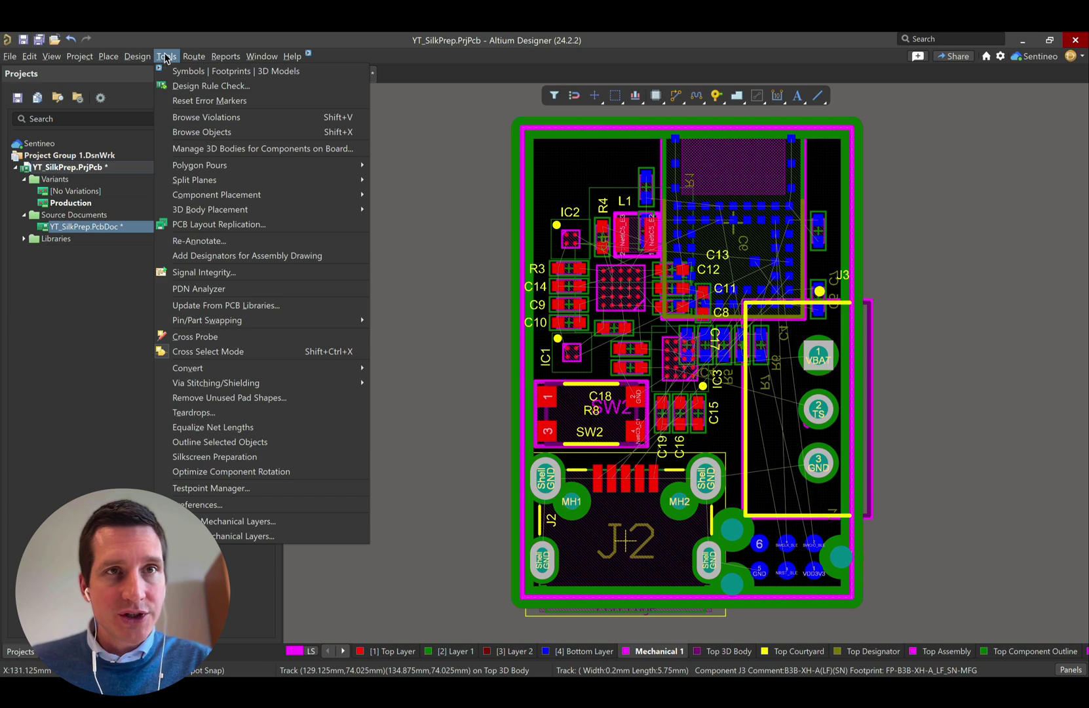
{"action": "left_click", "coordinate": [393, 274]}
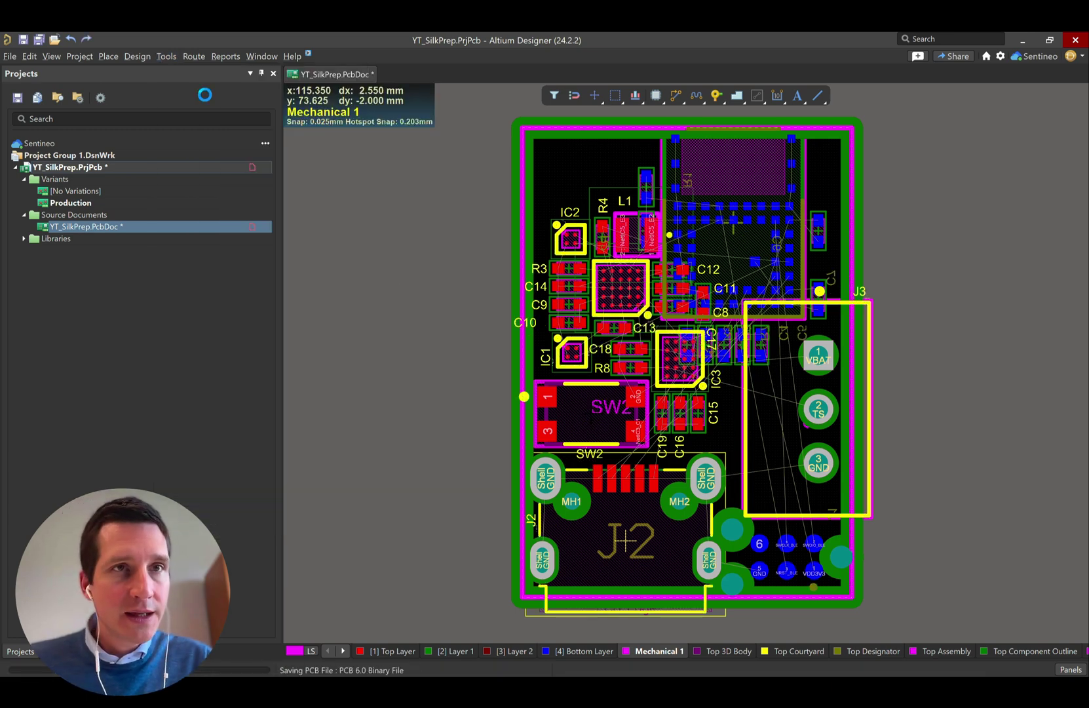
{"action": "left_click", "coordinate": [167, 56]}
{"action": "left_click", "coordinate": [243, 457]}
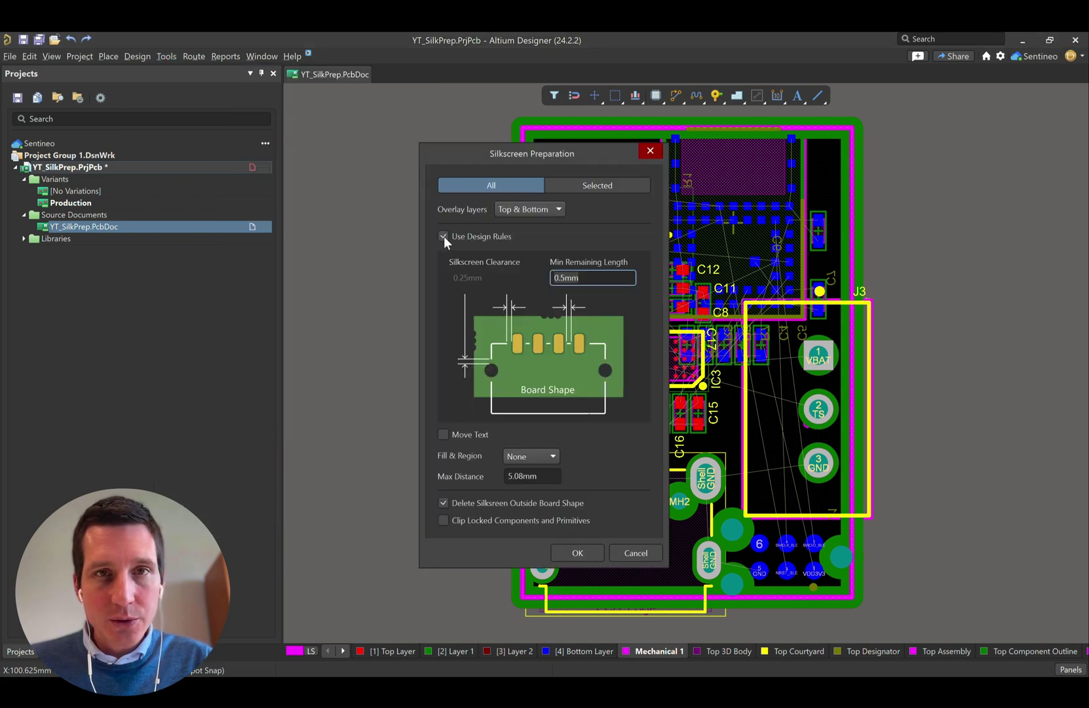
{"action": "left_click", "coordinate": [443, 235]}
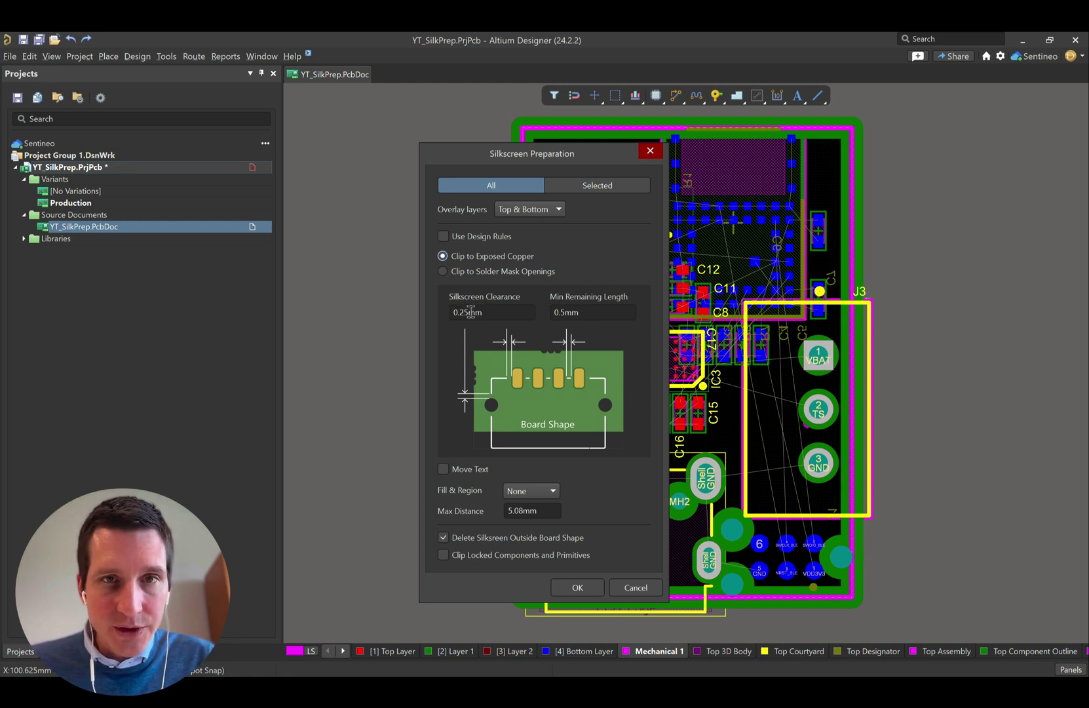
{"action": "left_click", "coordinate": [463, 313]}
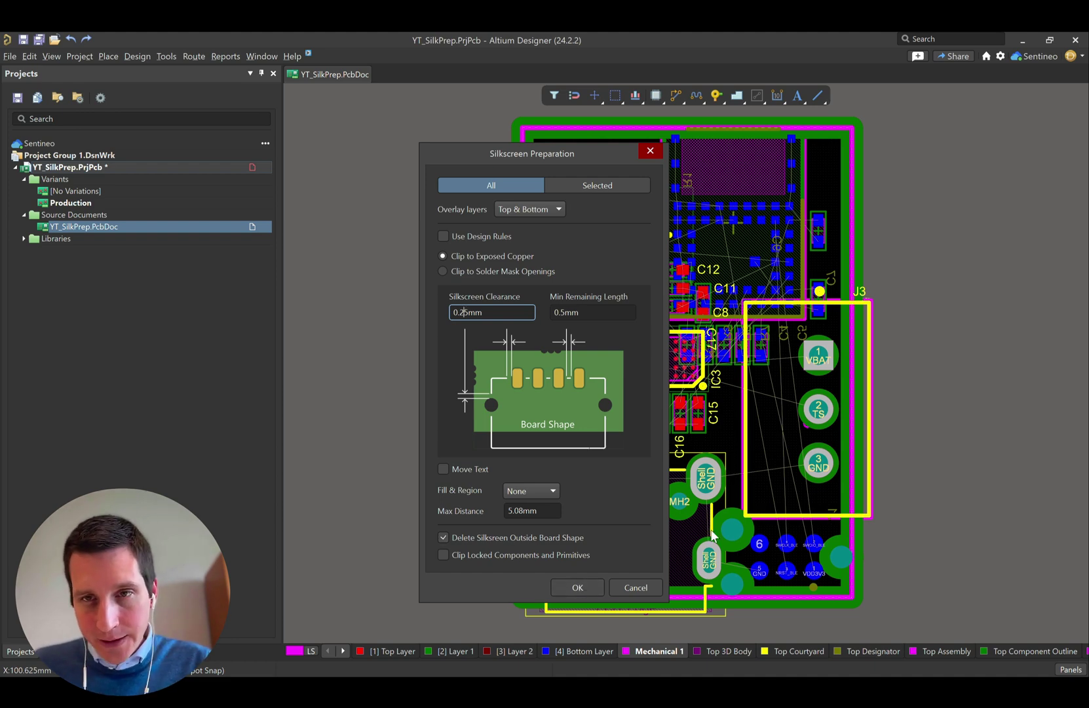
{"action": "left_click", "coordinate": [579, 587]}
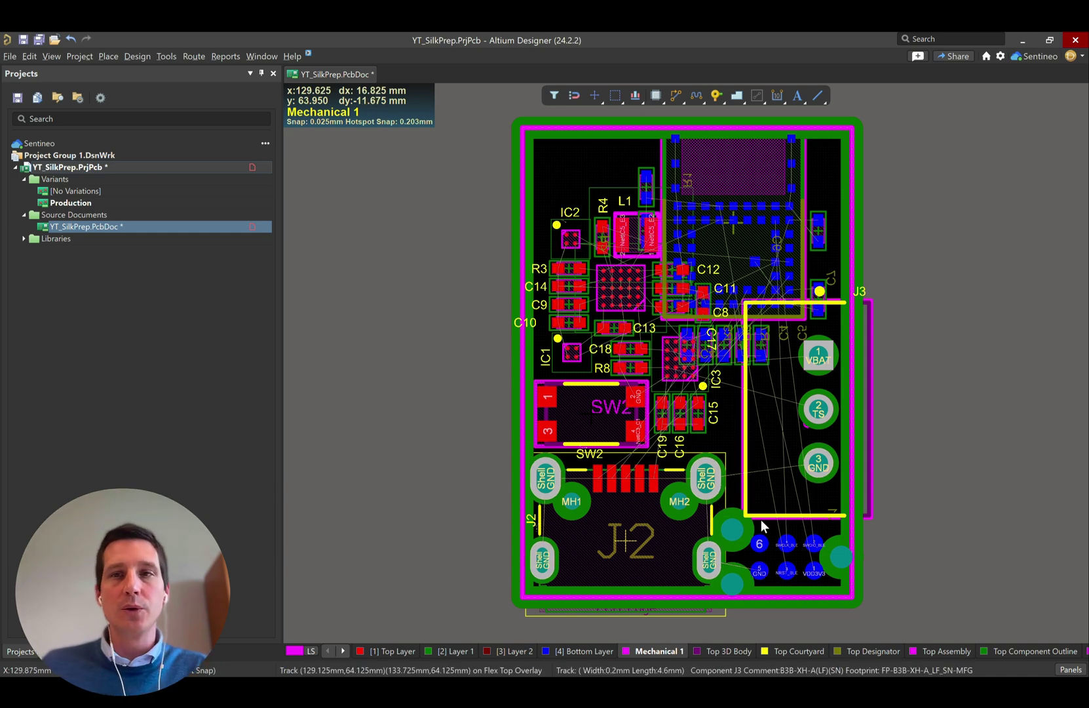
{"action": "left_click", "coordinate": [434, 405]}
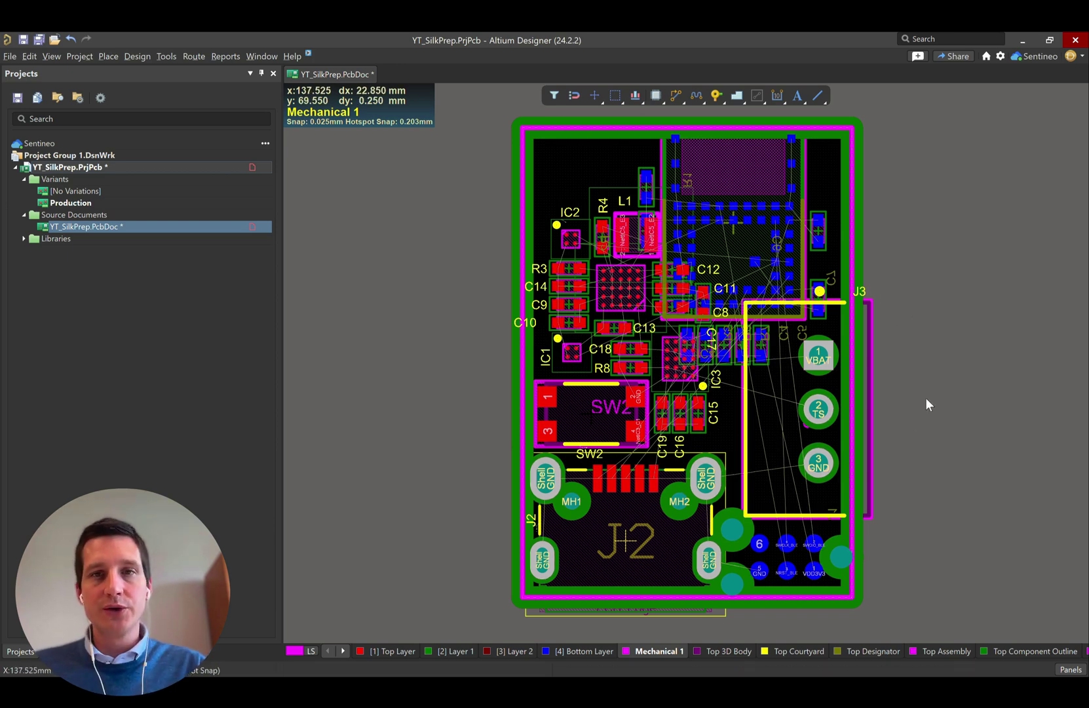
{"action": "scroll", "coordinate": [566, 395], "scroll_direction": "up", "scroll_amount": 3, "text": "ctrl"}
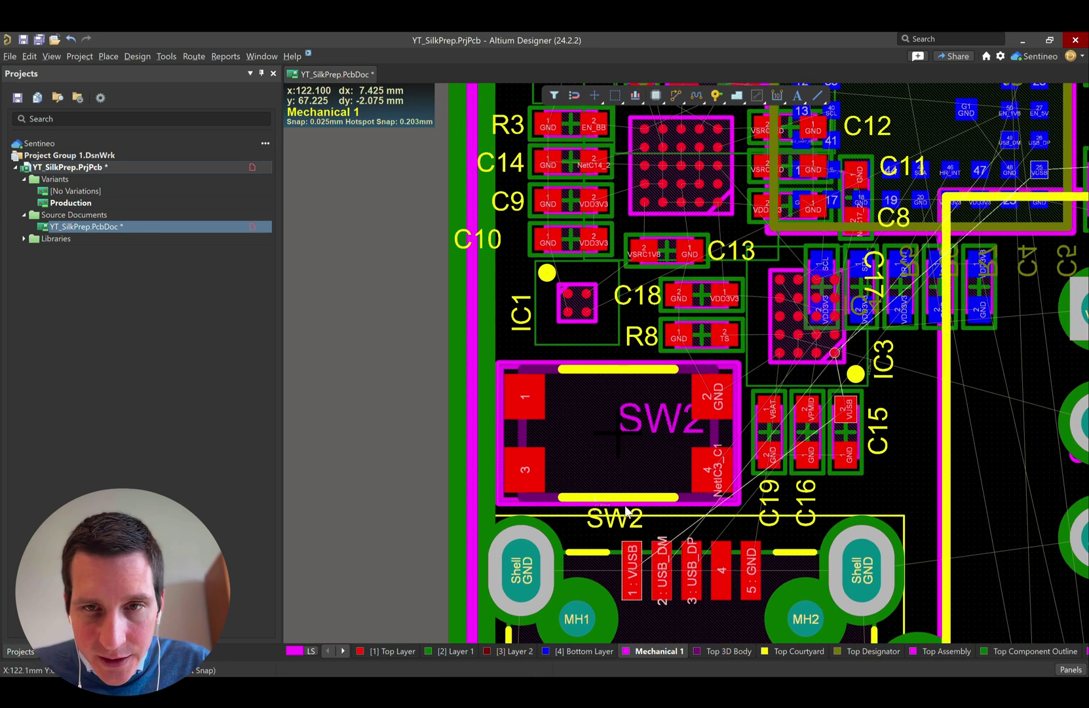
{"action": "scroll", "coordinate": [623, 547], "scroll_direction": "up", "scroll_amount": 1, "text": "ctrl"}
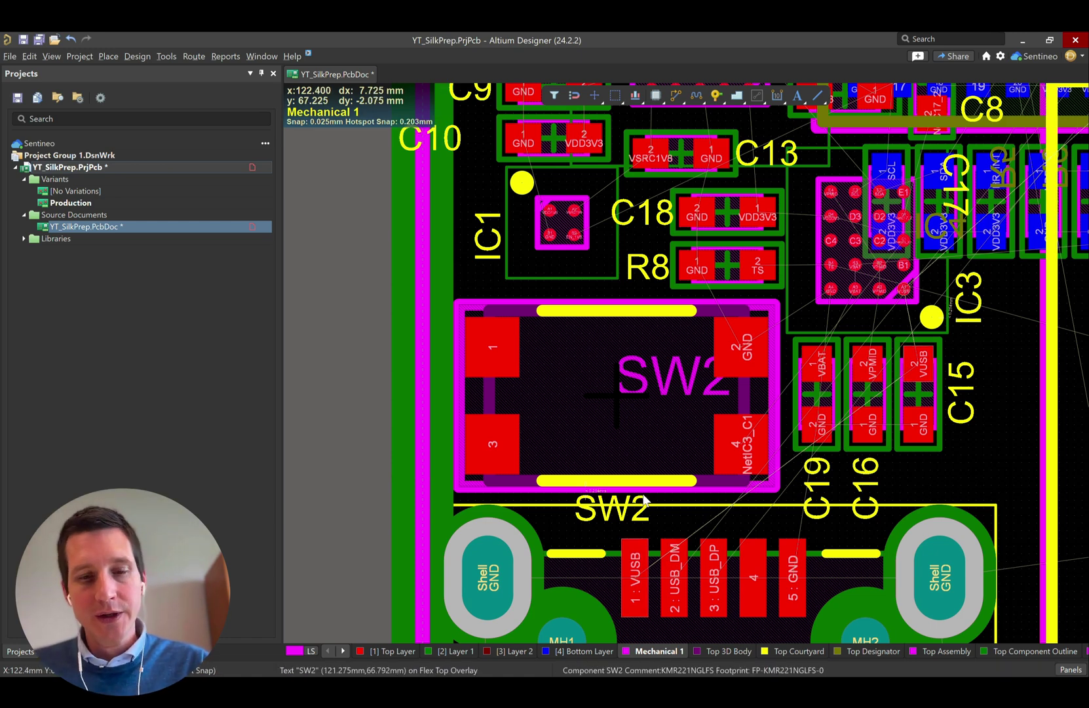
{"action": "key", "text": "ctrl+Page_Down"}
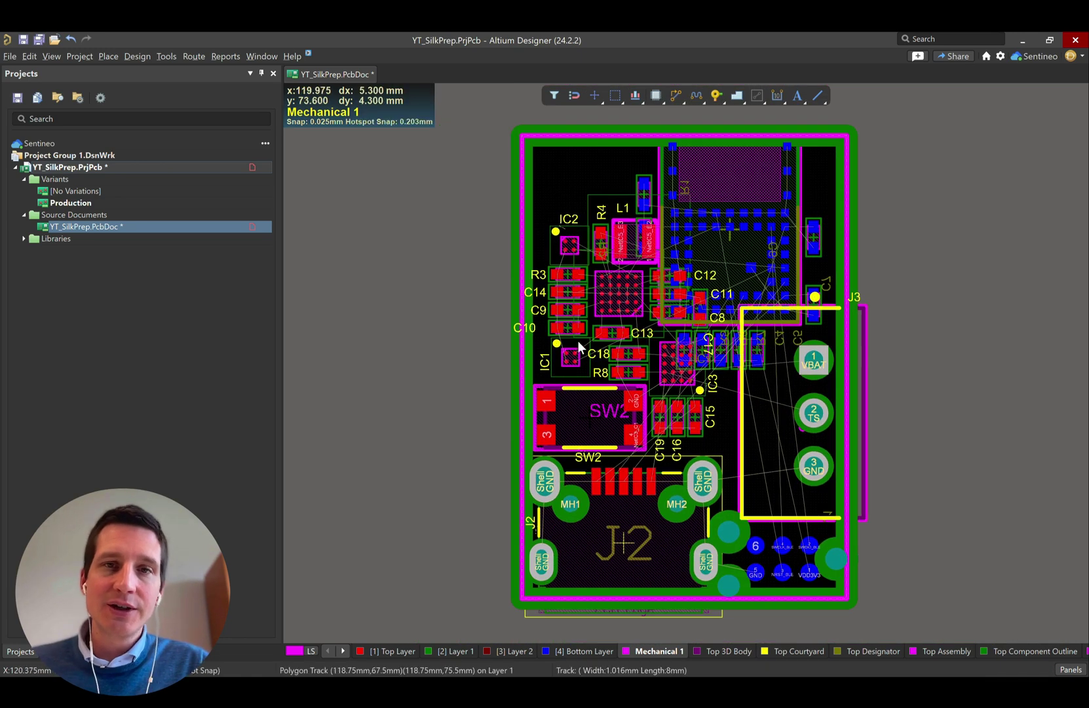